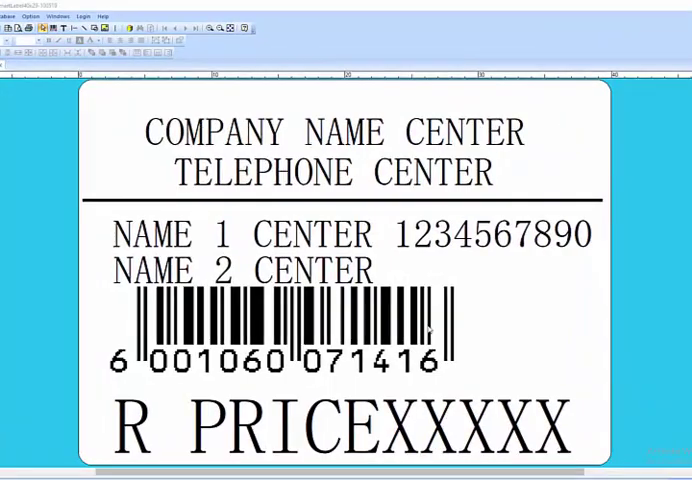
- Nudge the PRICEXXXXX price text slightly up and right, then start printing the label to file
left_click(410, 310)
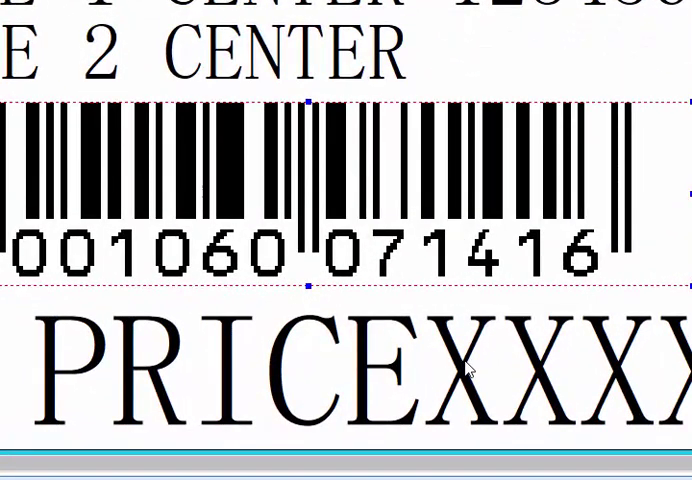
left_click(463, 360)
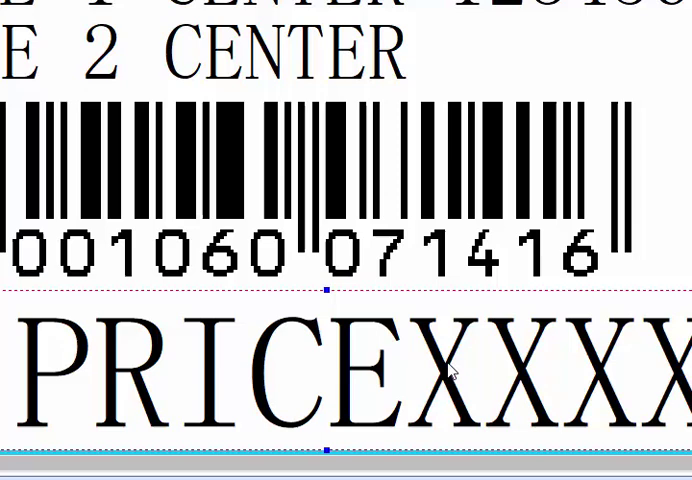
left_click_drag(452, 372, 468, 365)
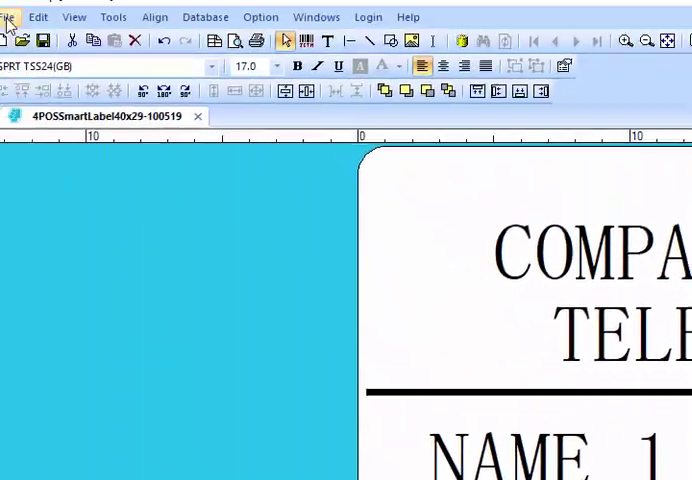
left_click(25, 34)
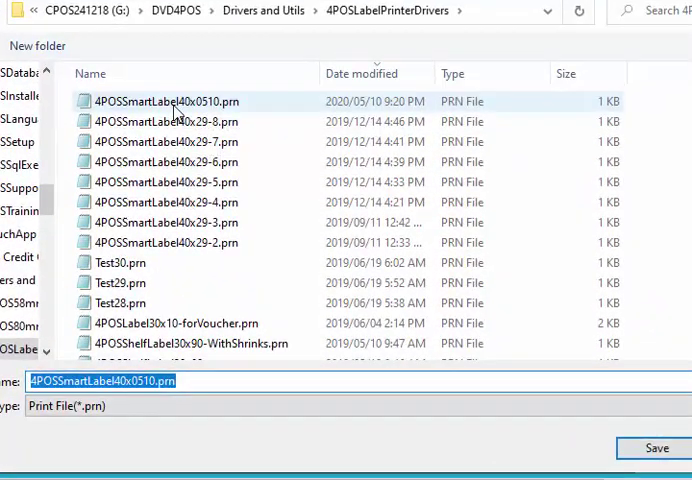
- Save the print file as 4POSSmartLabel40x20-0510.prn in the 4POSLabelPrinterDrivers folder
left_click(155, 104)
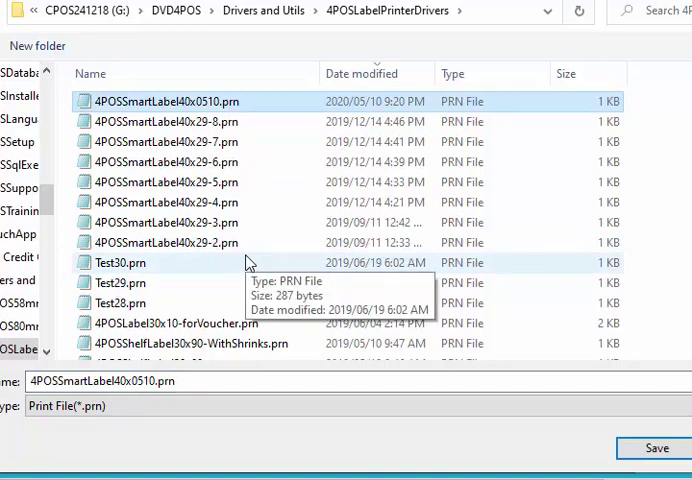
left_click(198, 106)
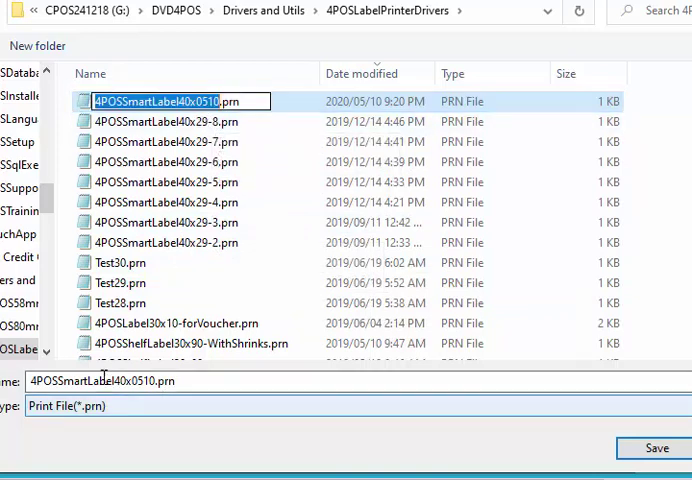
left_click(137, 381)
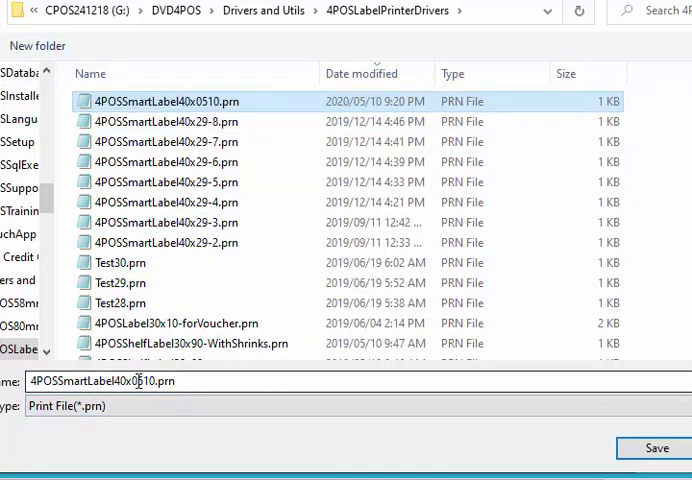
double_click(137, 381)
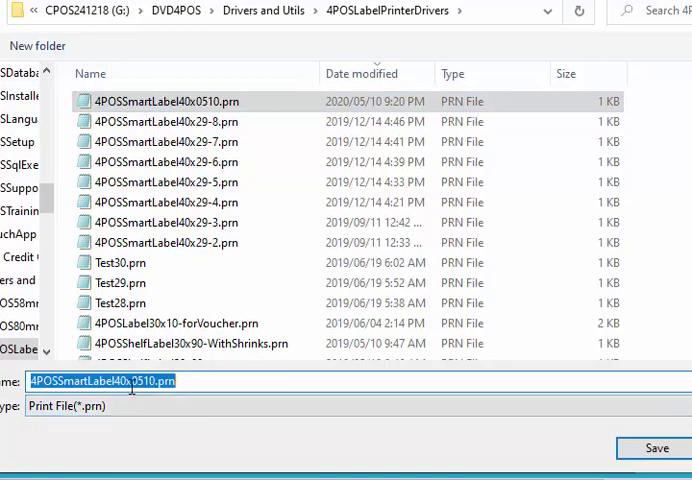
left_click(131, 381)
type("20")
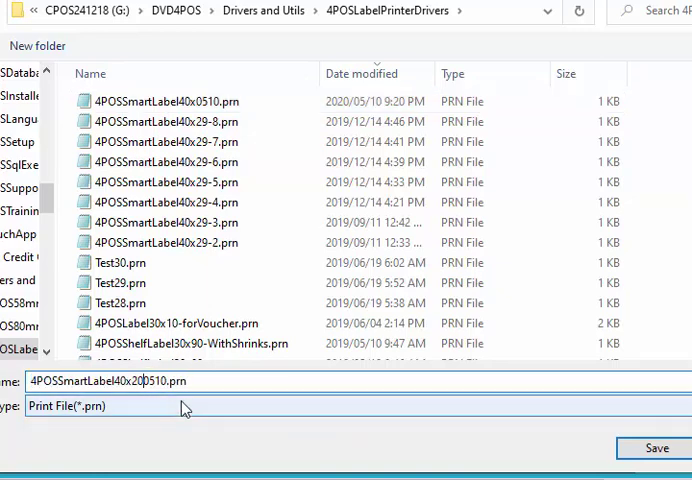
type("-")
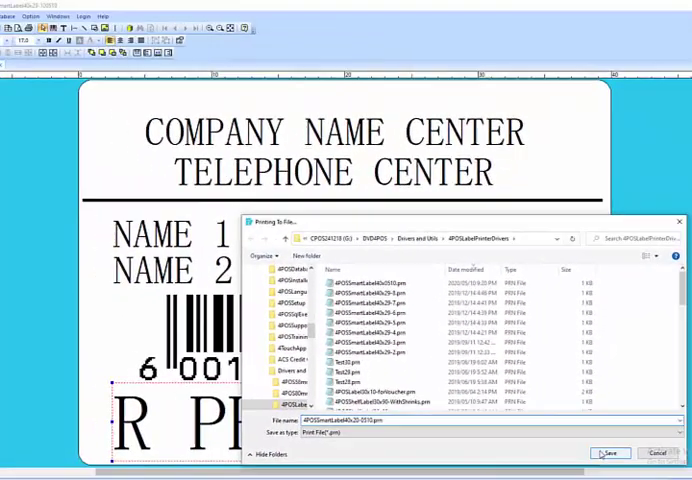
left_click(603, 454)
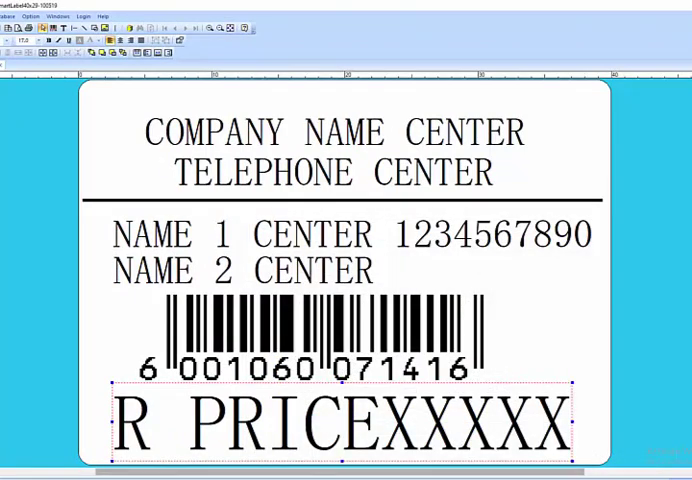
- Leave Barcode Printing and save a new Create Barcodes template named 4POS-1005
left_click(330, 466)
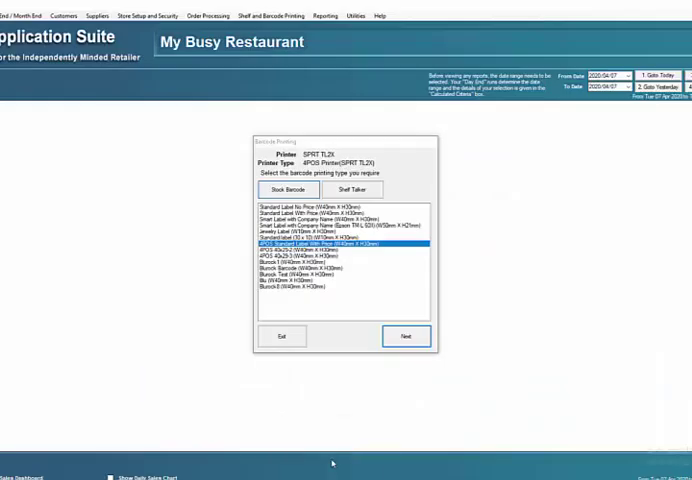
left_click(283, 338)
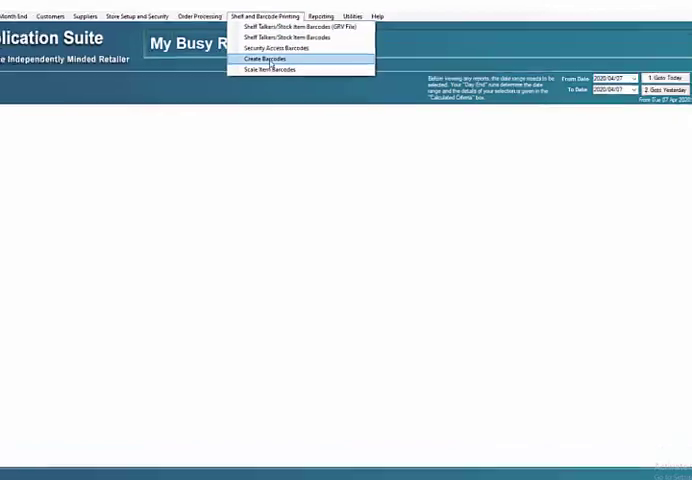
left_click(276, 62)
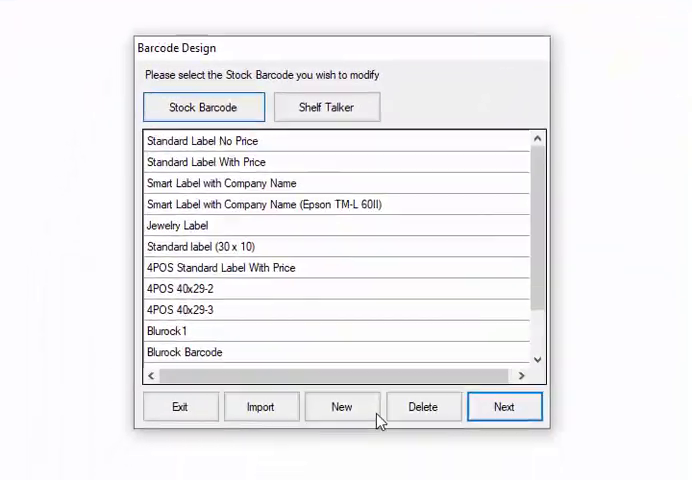
left_click(363, 413)
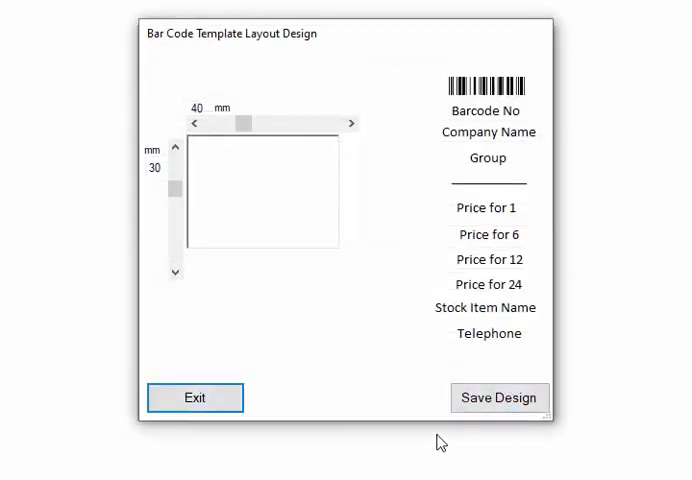
left_click(473, 408)
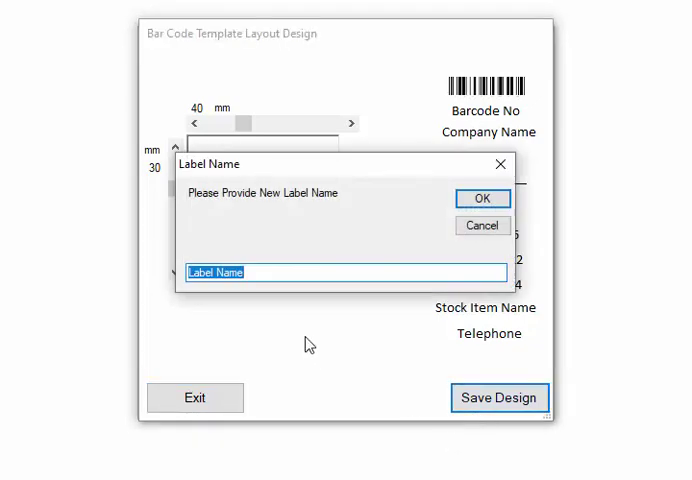
type("4POS")
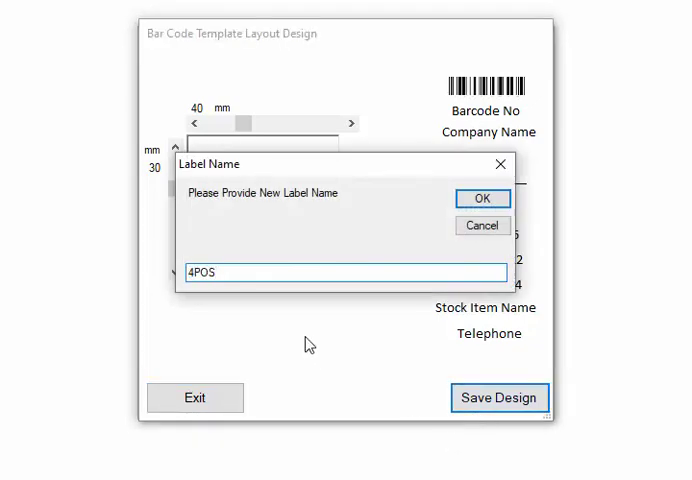
type("-1005")
left_click(483, 203)
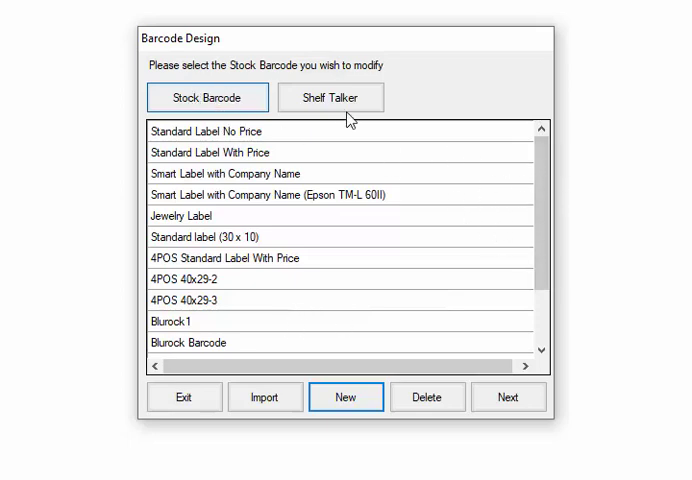
left_click_drag(541, 193, 544, 266)
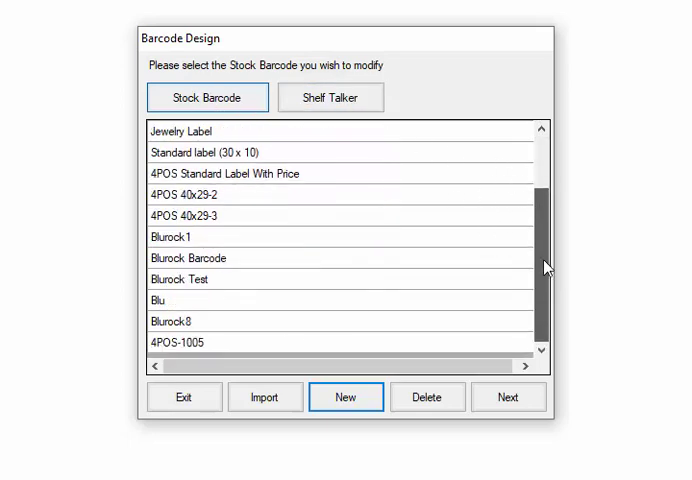
- Import the PRN file from DVD4POS's 4POSLabelPrinterDrivers folder into the 4POS-1005 template
left_click(213, 346)
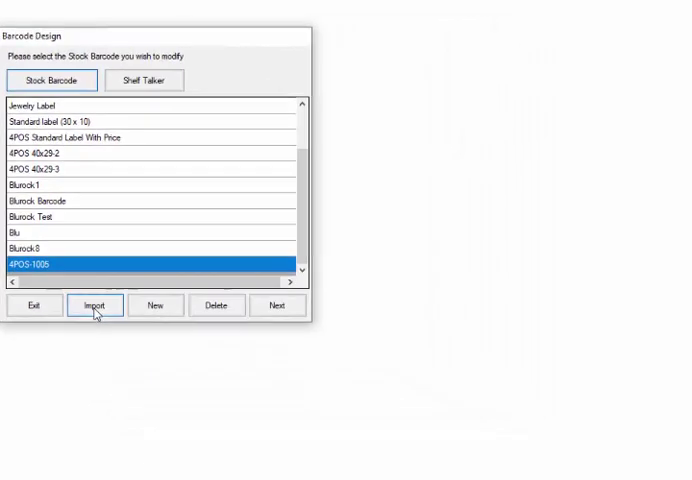
left_click(264, 399)
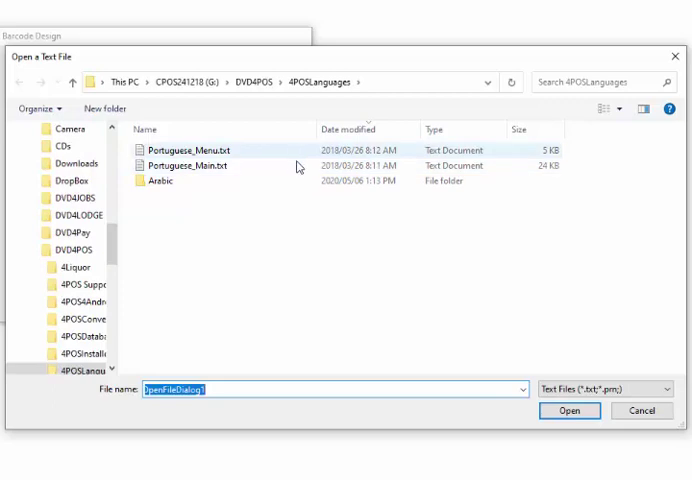
left_click(259, 85)
key("alt+Left")
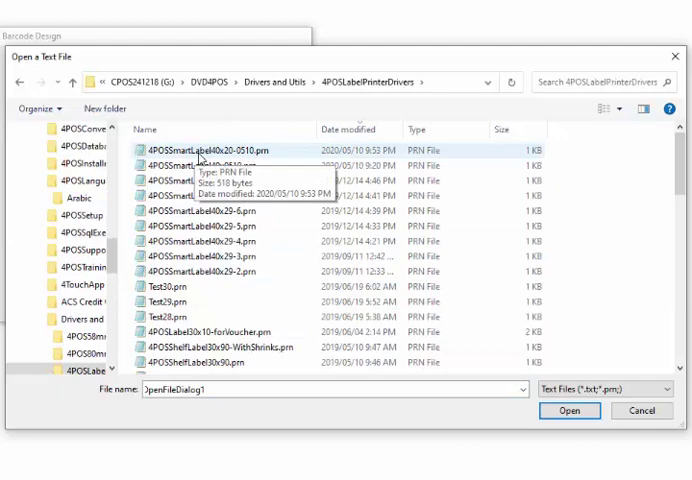
double_click(200, 152)
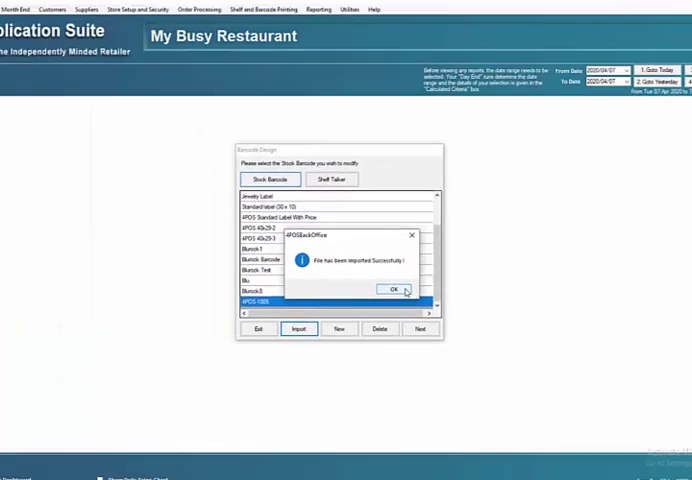
left_click(256, 250)
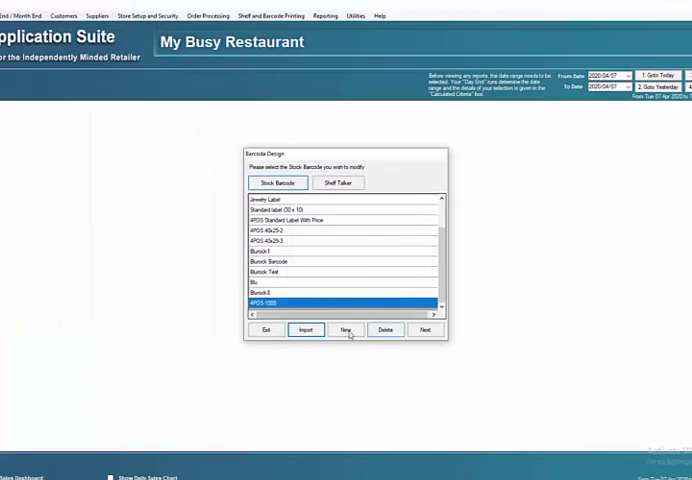
- Start Stock Item Barcodes printing on the SPRT TL2X printer using the 4POS-1005 template
left_click(258, 332)
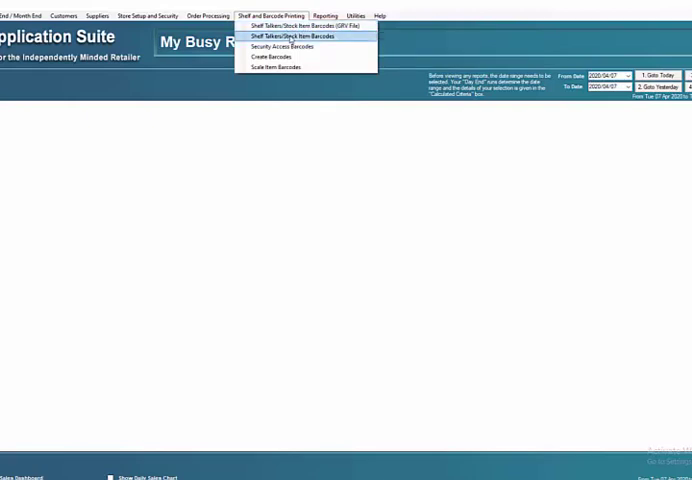
left_click(291, 37)
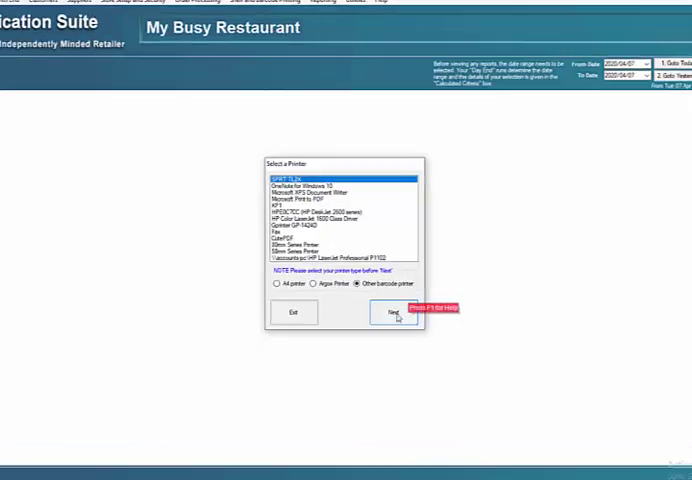
left_click(395, 312)
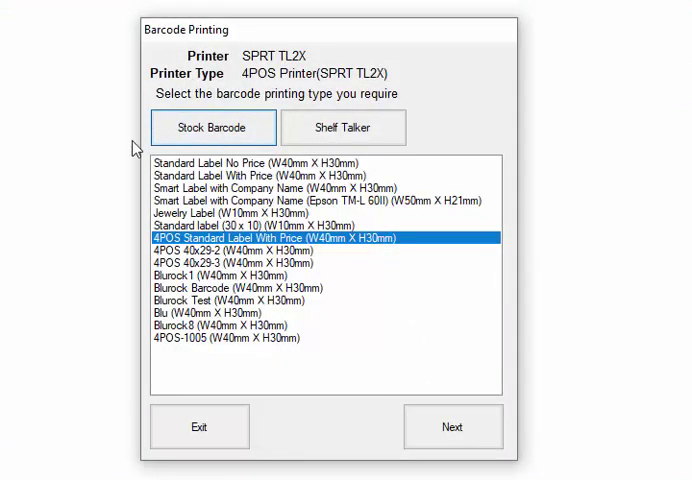
left_click(215, 338)
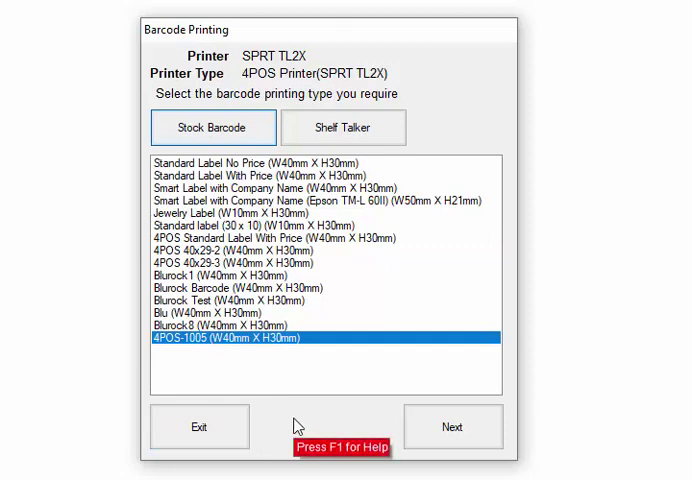
- Give 6xCoke Can, 1xCoke Can and 1xSprite Can a label quantity of 1 each
left_click(418, 430)
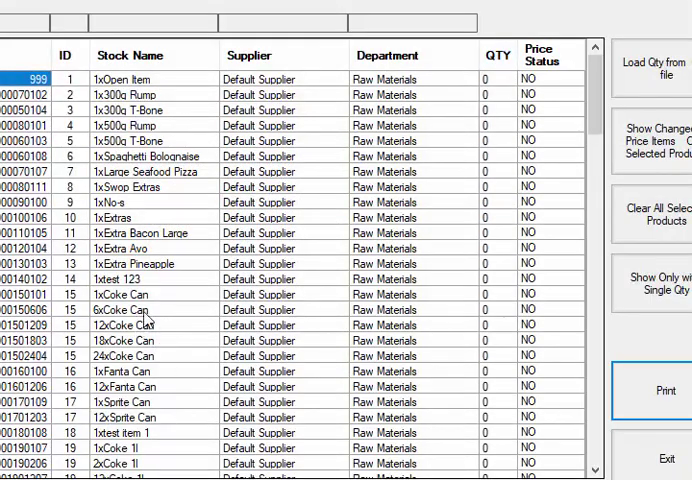
left_click(495, 312)
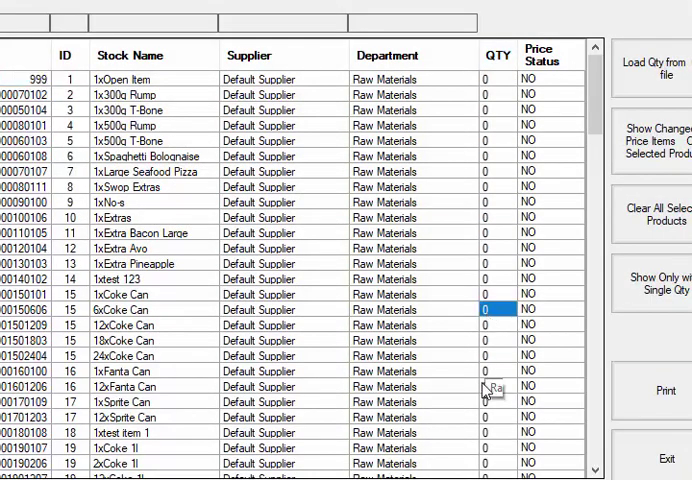
type("1")
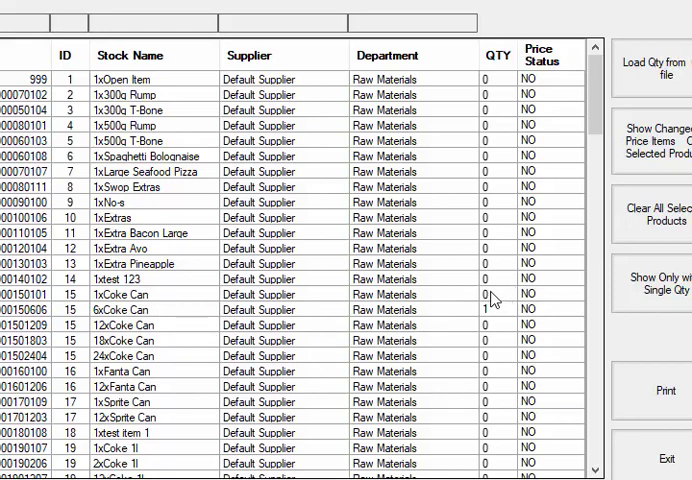
left_click(489, 296)
type("1")
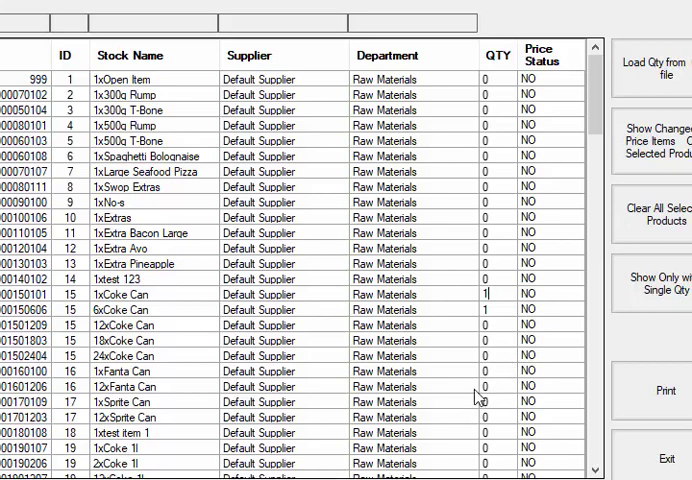
left_click(488, 401)
type("1")
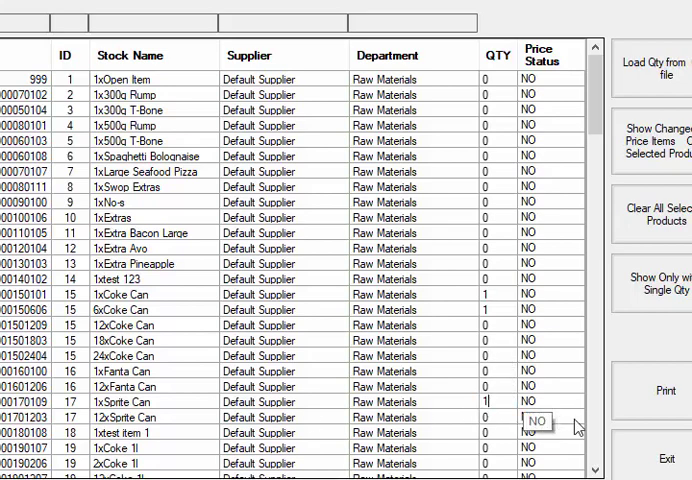
- Print the three labels for the Default Price Channel
left_click(676, 405)
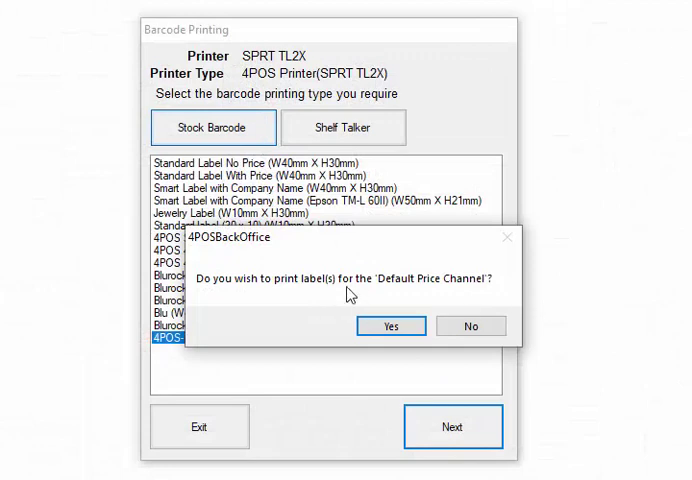
left_click(415, 331)
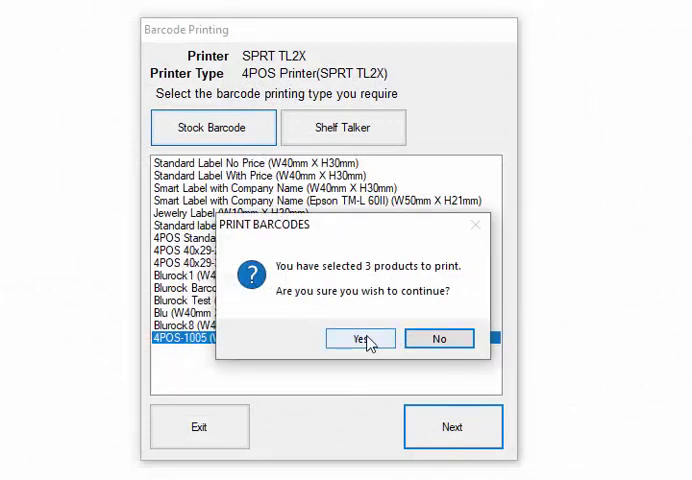
left_click(366, 338)
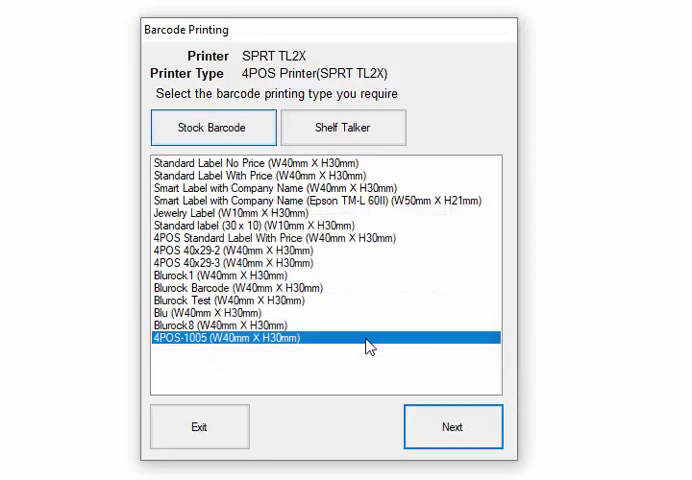